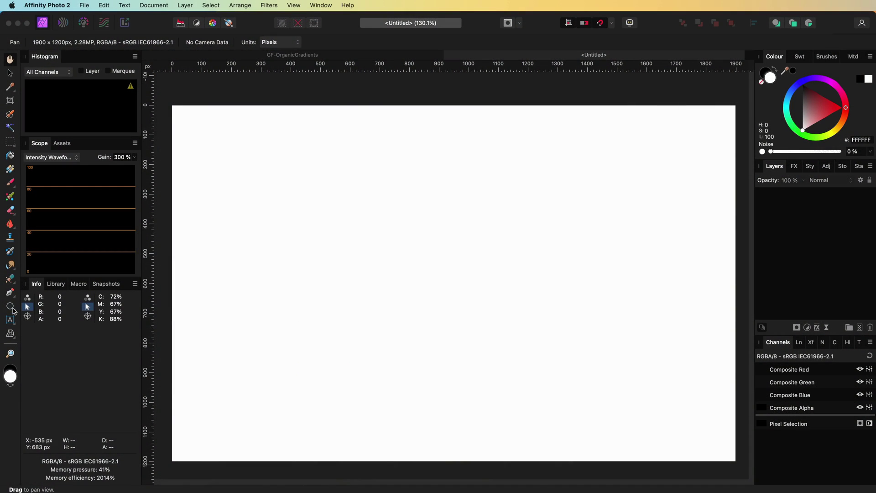
Step: Draw a rectangle covering the whole canvas and fill it with a linear gradient running diagonally from the upper-left to the lower-right corner
left_click(10, 307)
left_click_drag(174, 106, 736, 462)
left_click(12, 169)
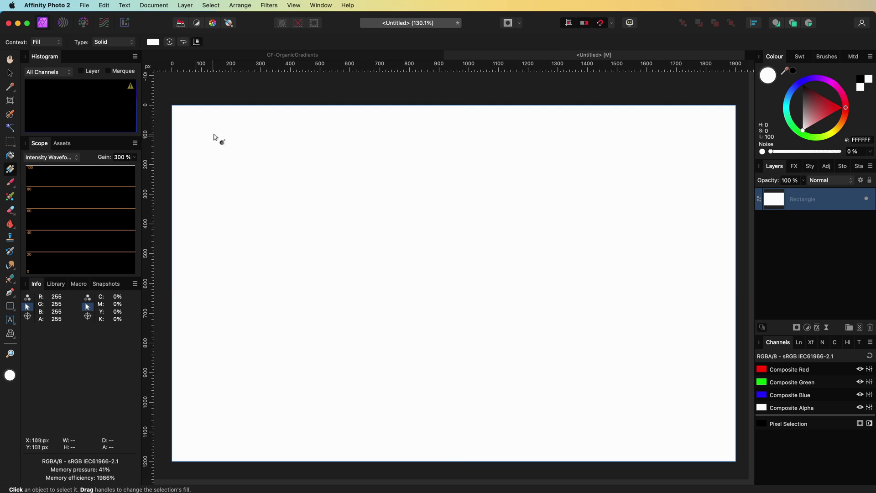
left_click_drag(177, 110, 728, 452)
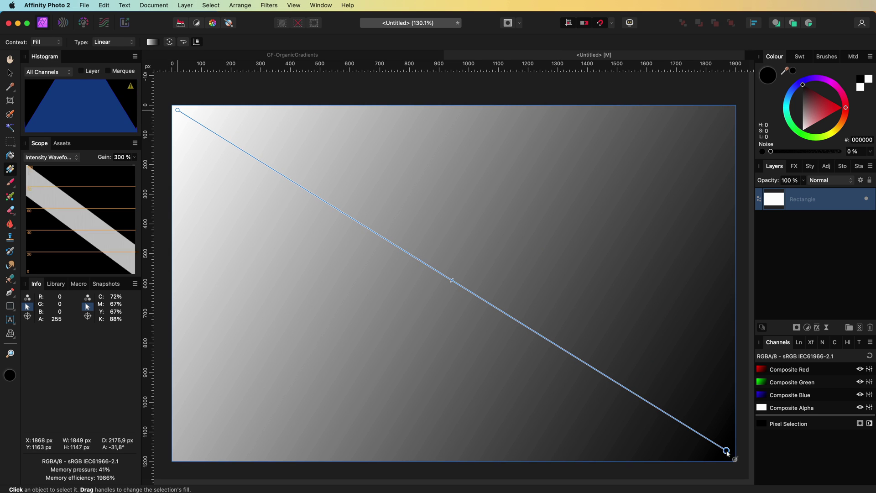
Step: Colour the gradient's lower-right stop yellow and its upper-left stop purple (AB00FF)
left_click(834, 132)
left_click(177, 110)
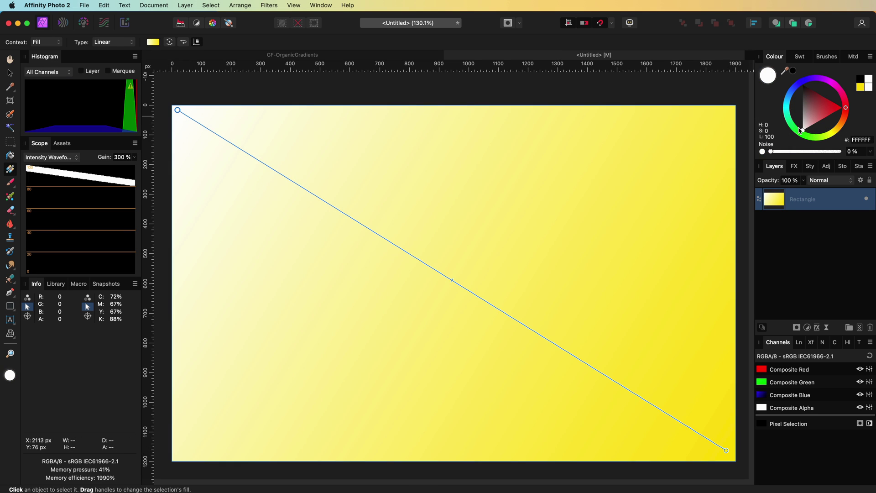
left_click(789, 119)
left_click_drag(790, 120, 821, 80)
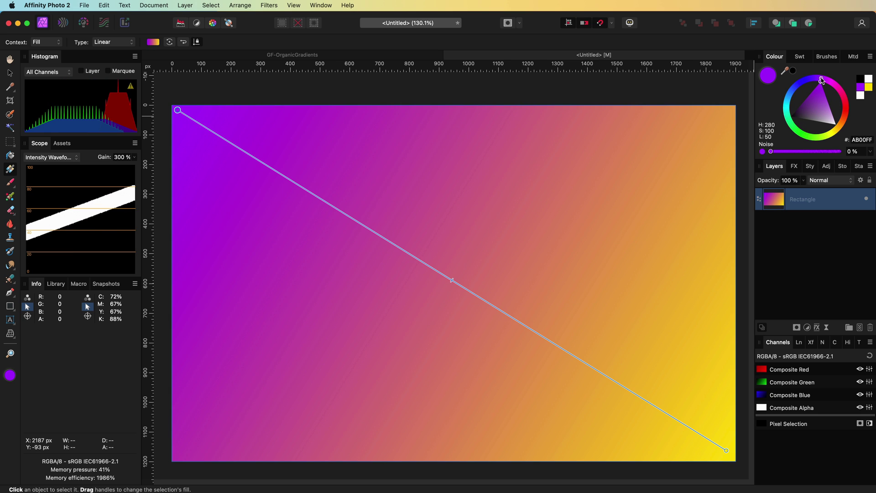
Step: Paste the city skyline photo above the gradient and give it a live Gaussian Blur with Preserve Alpha and a 160 px radius
key("v")
key("super+v")
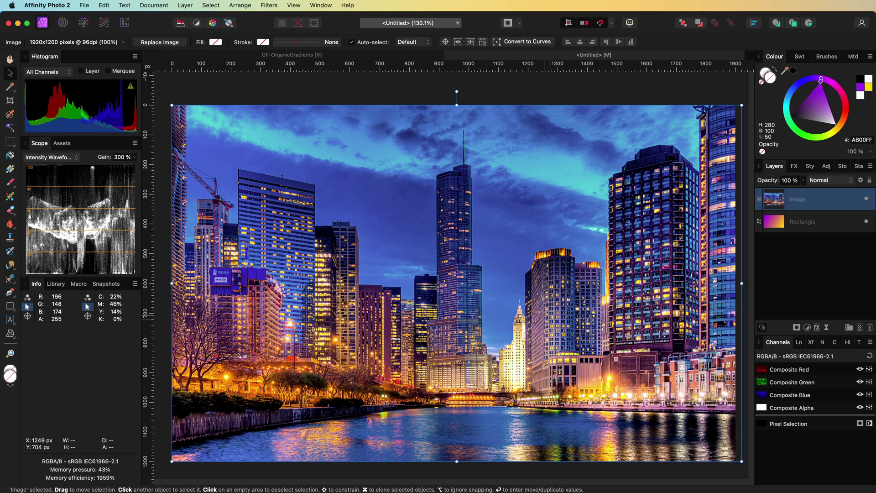
left_click(827, 328)
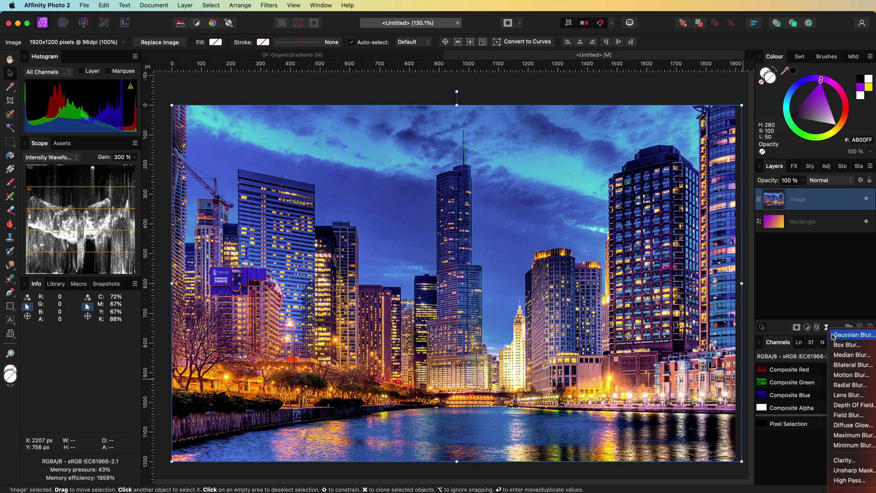
left_click(833, 336)
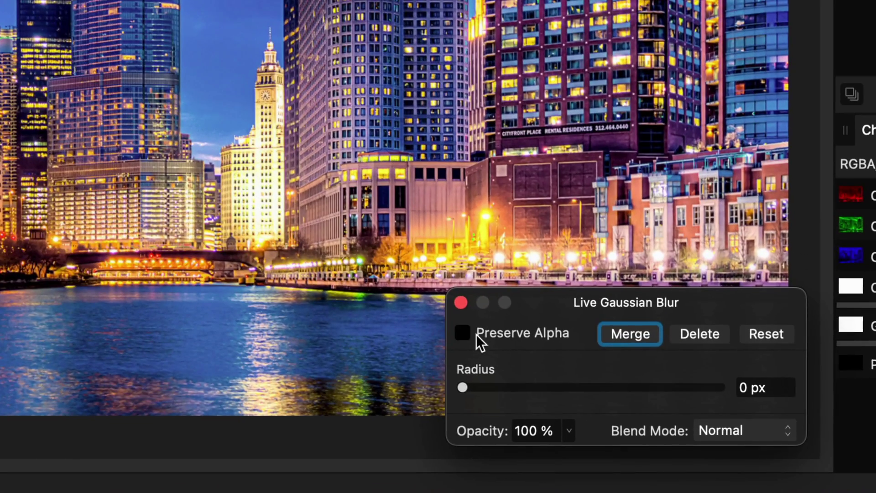
left_click(476, 334)
left_click_drag(463, 388, 801, 411)
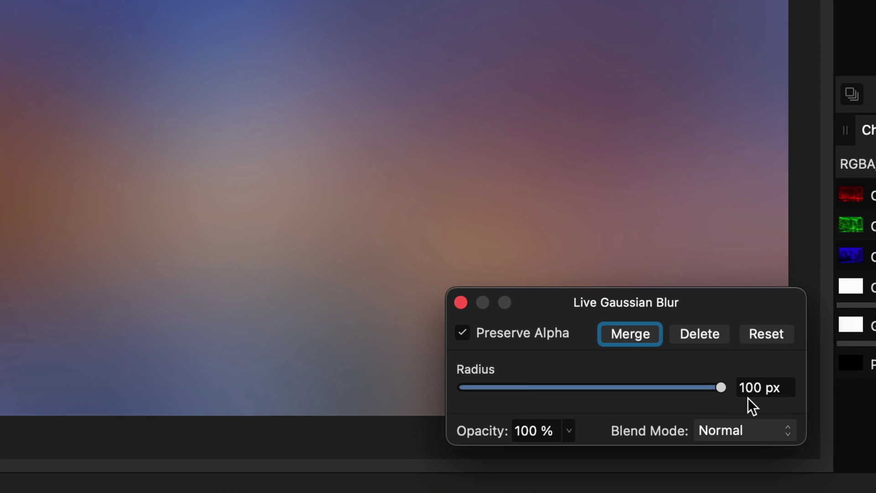
left_click(753, 387)
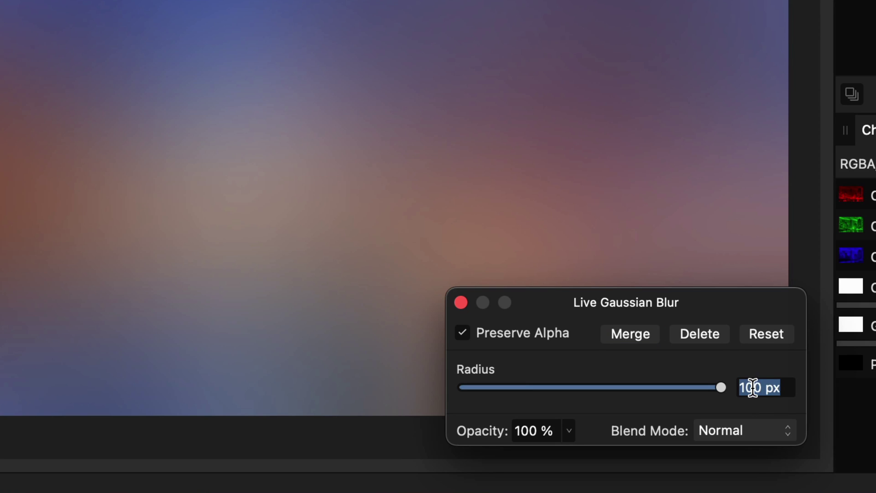
type("160")
key("Return")
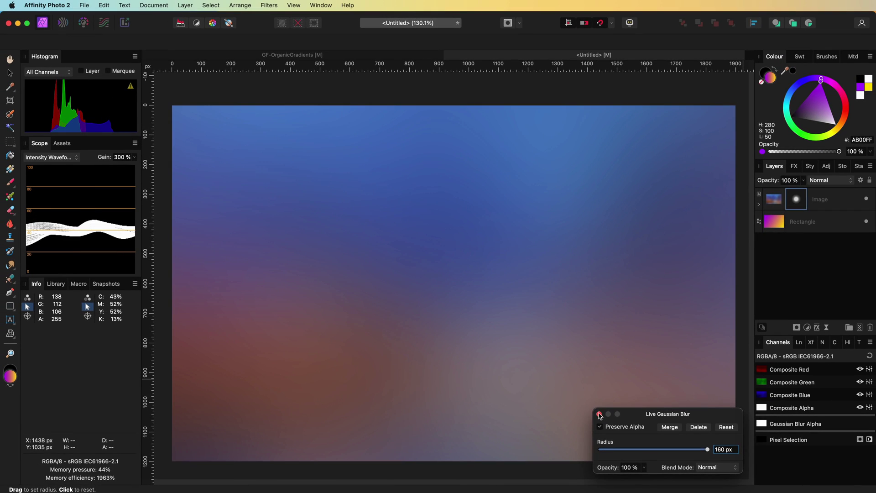
left_click(563, 385)
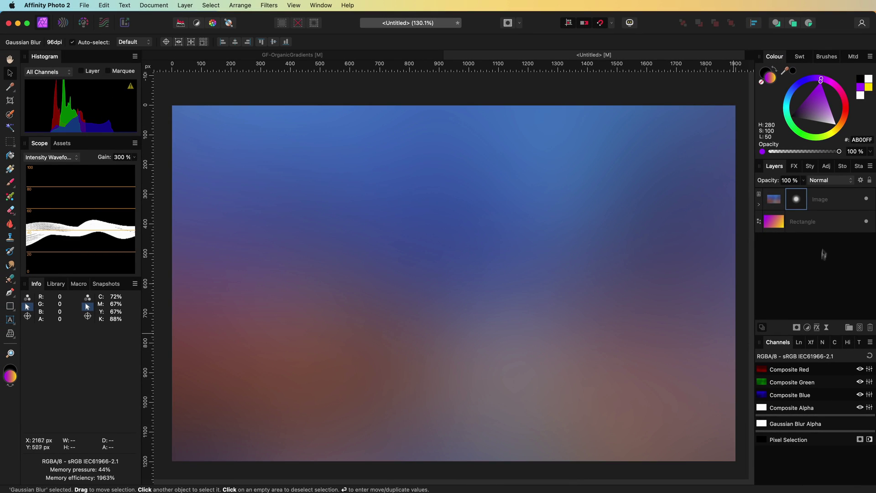
Step: Expand the blurred image layer and set its blend mode to Soft Light
left_click(759, 204)
left_click(815, 200)
left_click(823, 182)
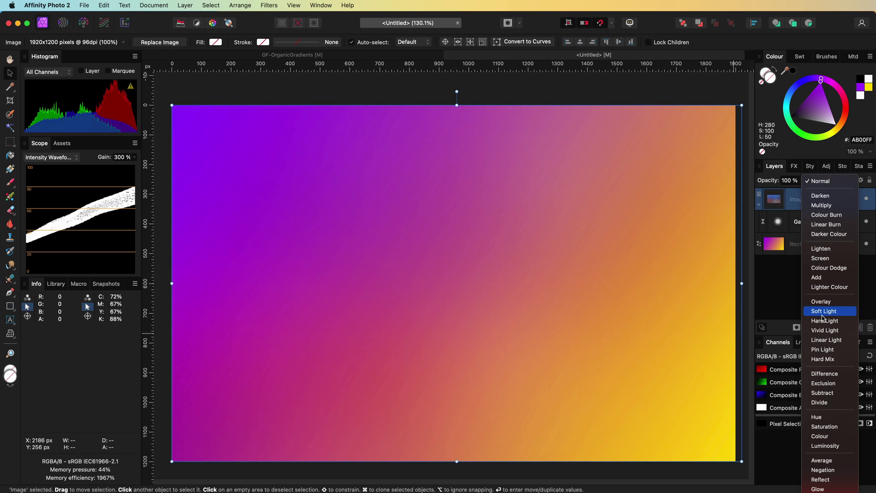
left_click(822, 314)
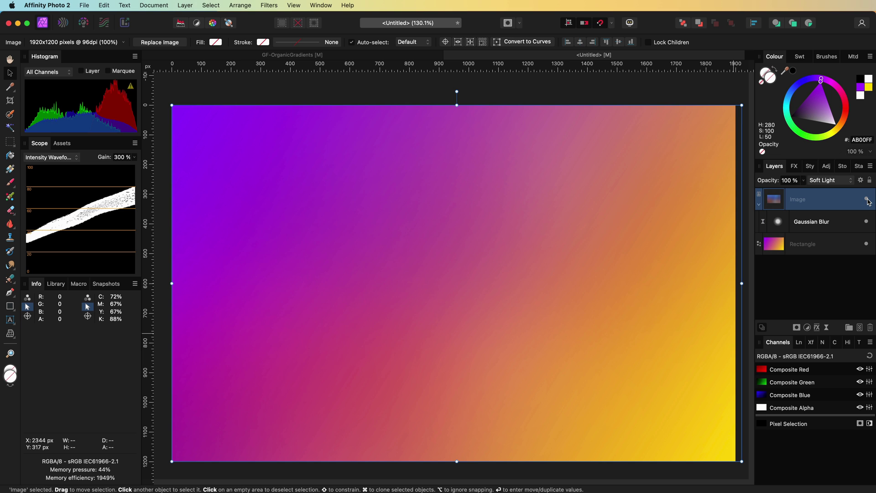
Step: Compare the gradient with the image layer hidden and shown, and change that layer's blend mode to Hard Light
left_click(867, 200)
left_click(867, 200)
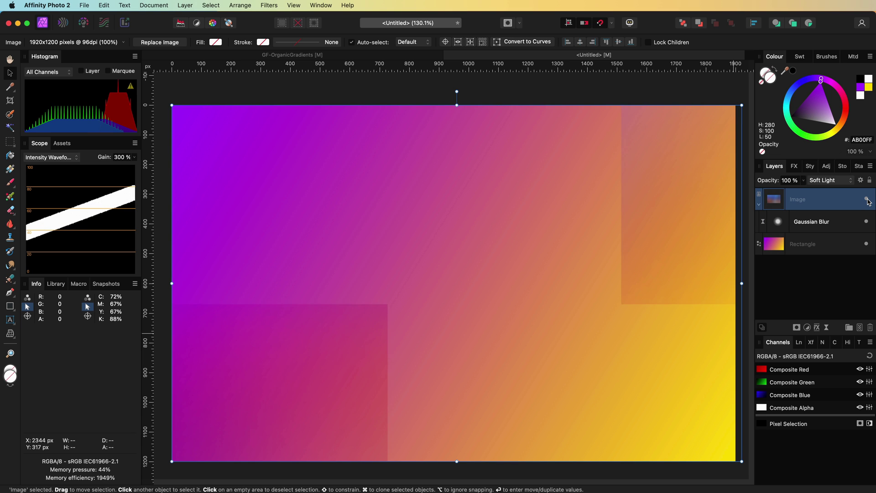
left_click(867, 199)
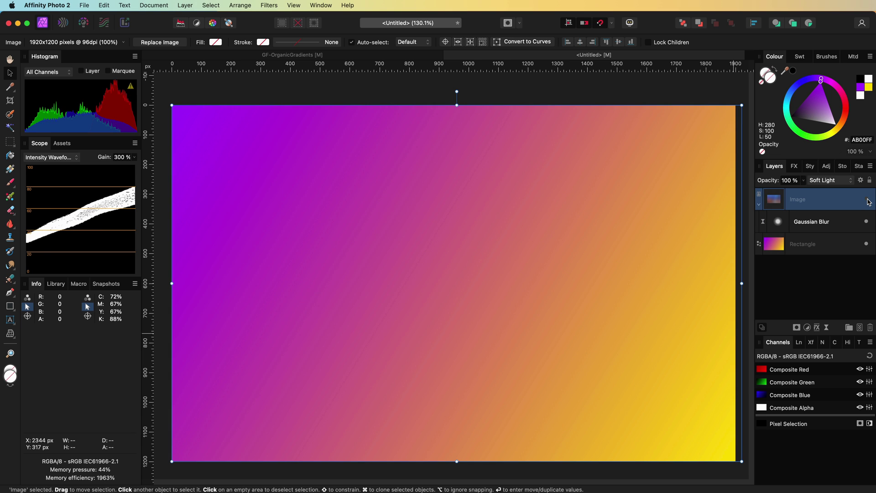
left_click(867, 200)
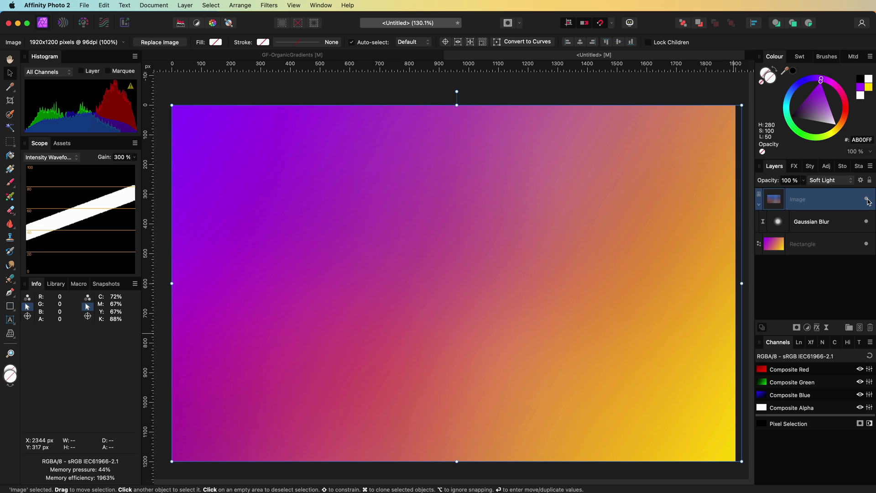
left_click(817, 181)
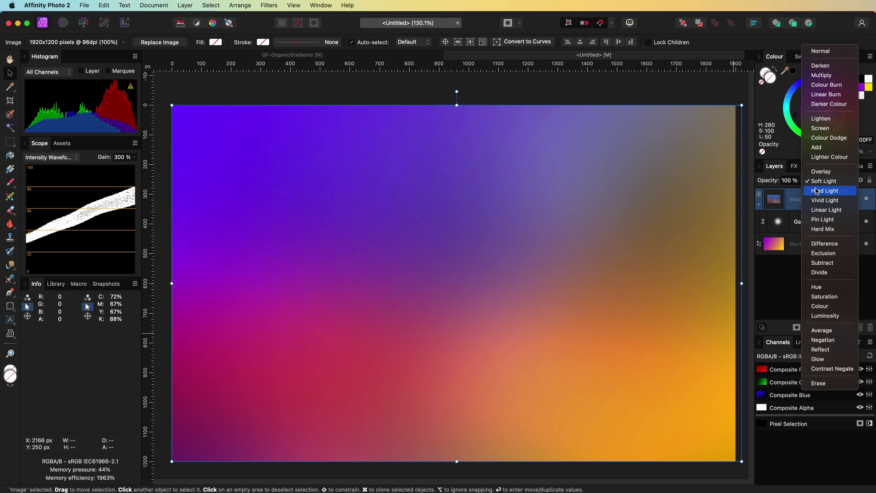
left_click(817, 191)
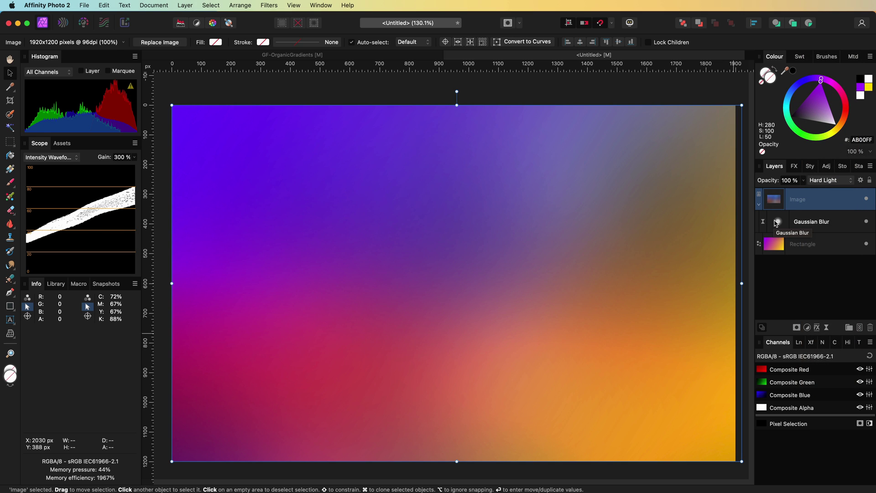
Step: Add a Curves adjustment above the Gaussian Blur with both ends at mid-height, raising the shadows to about 0.566 and lowering the highlights to about 0.417
left_click(807, 223)
left_click(807, 327)
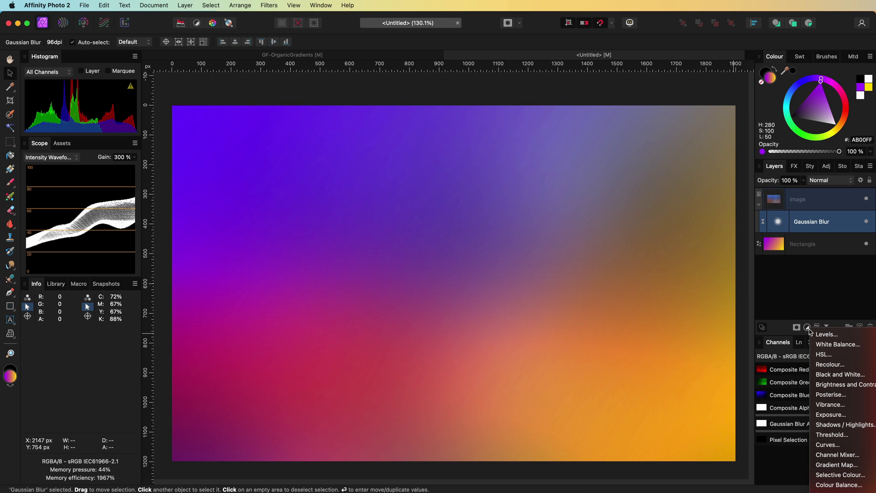
left_click(825, 445)
left_click_drag(529, 422, 563, 333)
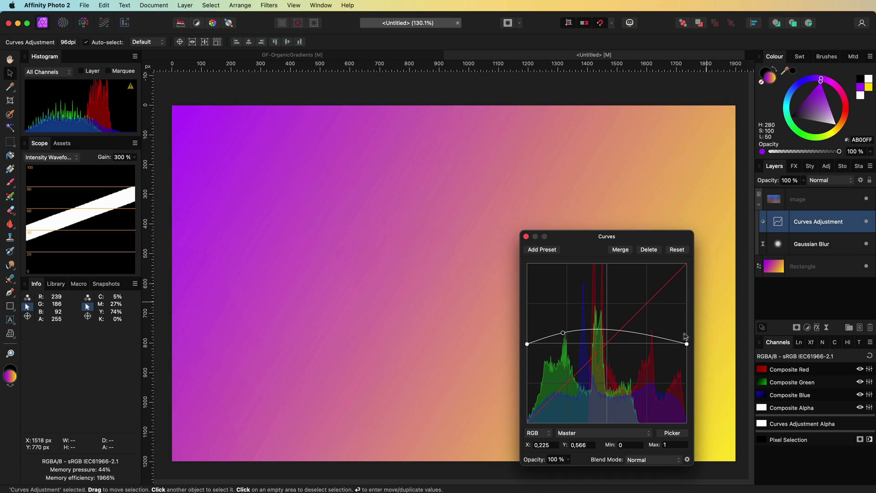
left_click_drag(651, 338, 651, 358)
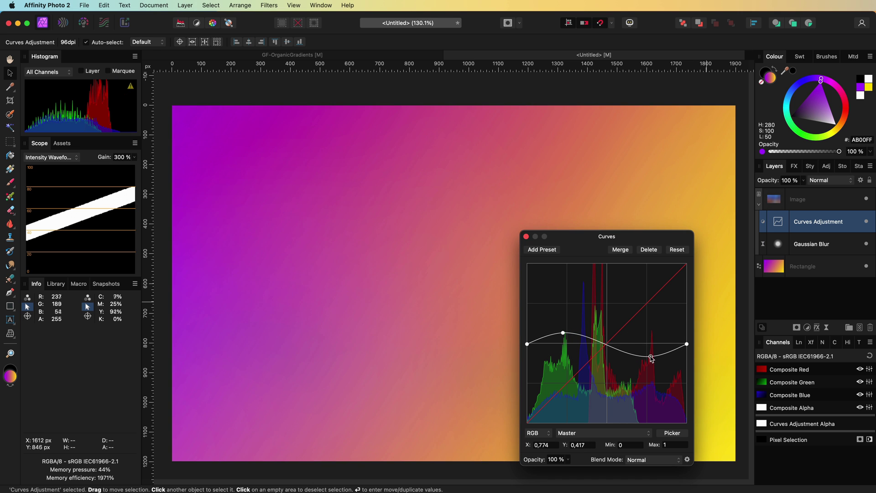
left_click(526, 236)
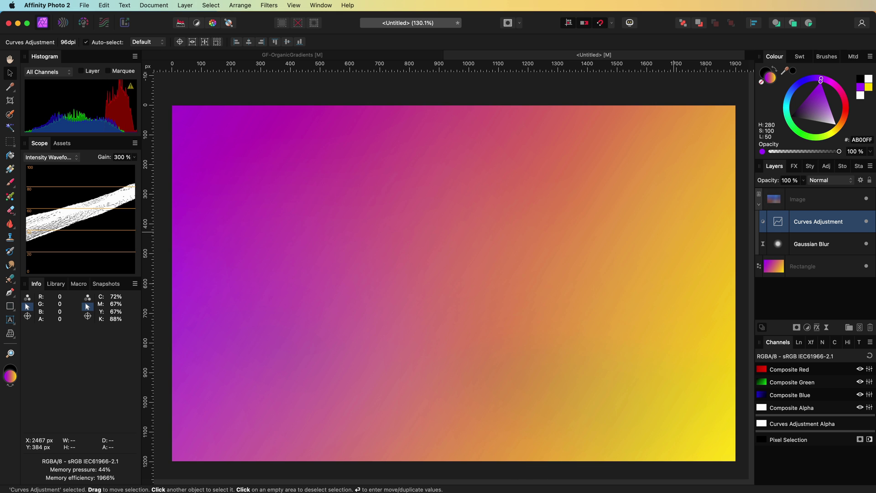
Step: Add a live Mesh Warp to the image layer, pull a new lower-left node to the upper centre, and bend the right edge's handle downward
left_click(771, 201)
left_click(827, 328)
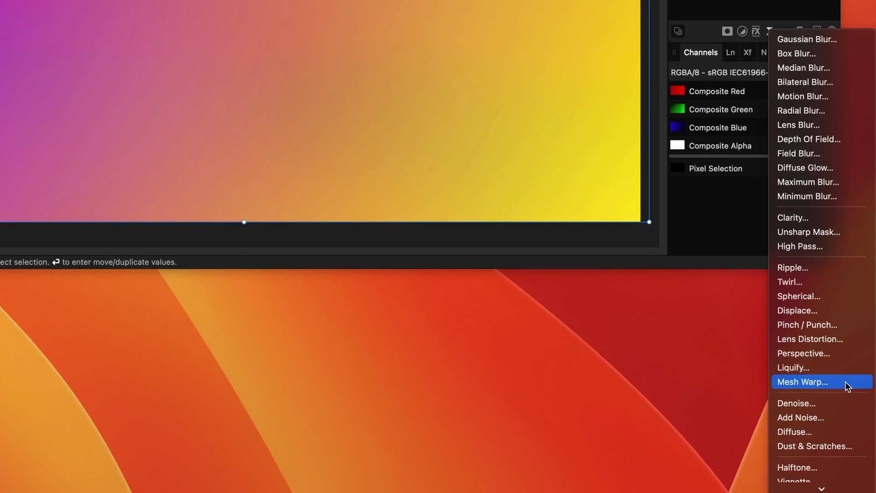
left_click(847, 384)
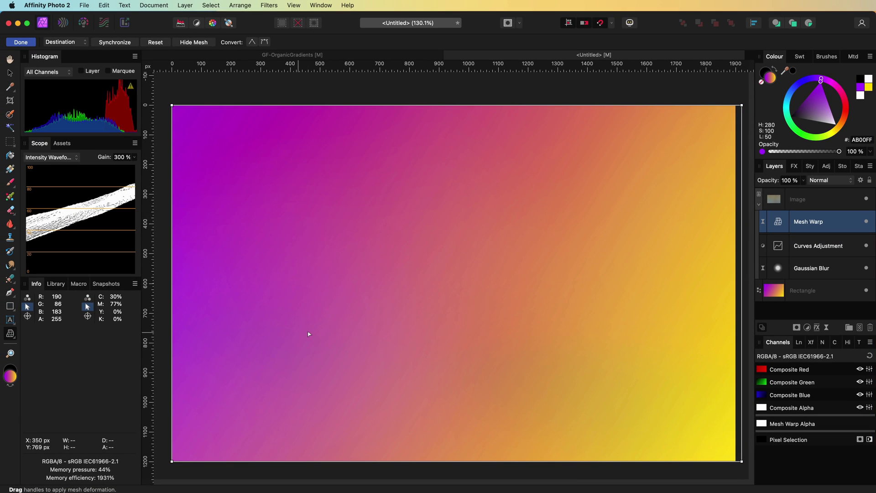
left_click(308, 330)
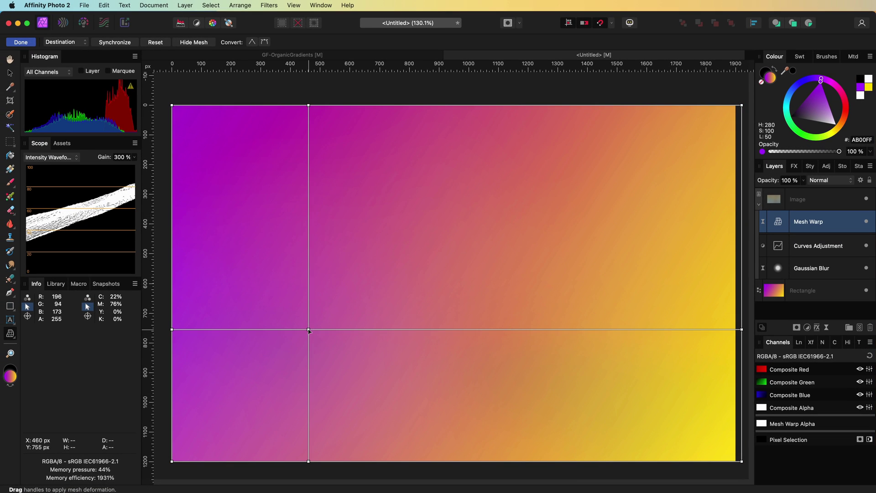
left_click_drag(309, 330, 466, 197)
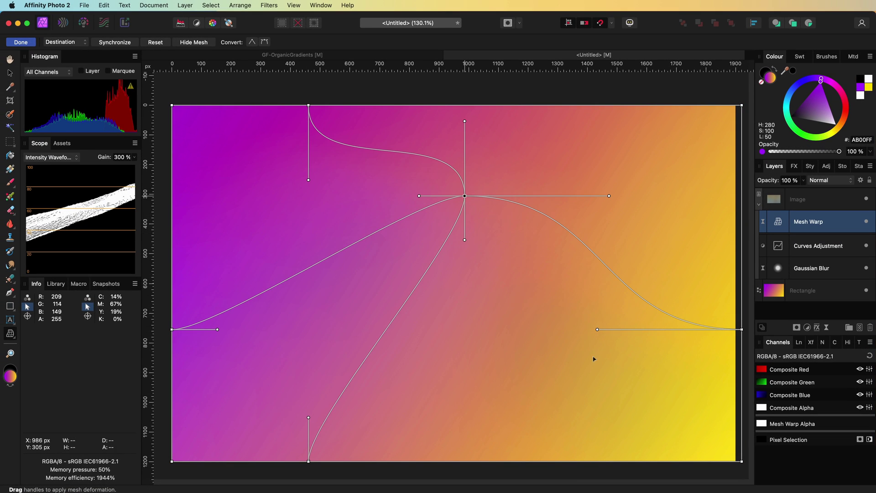
left_click_drag(597, 329, 601, 415)
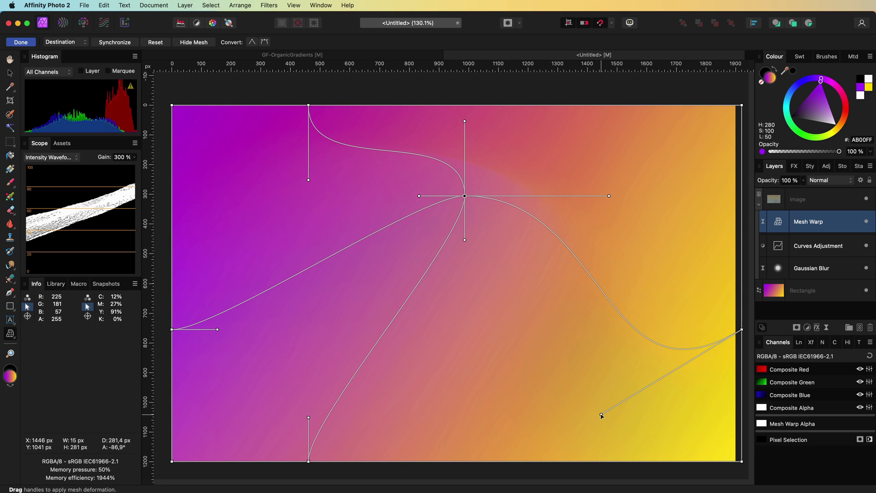
left_click(814, 199)
key("v")
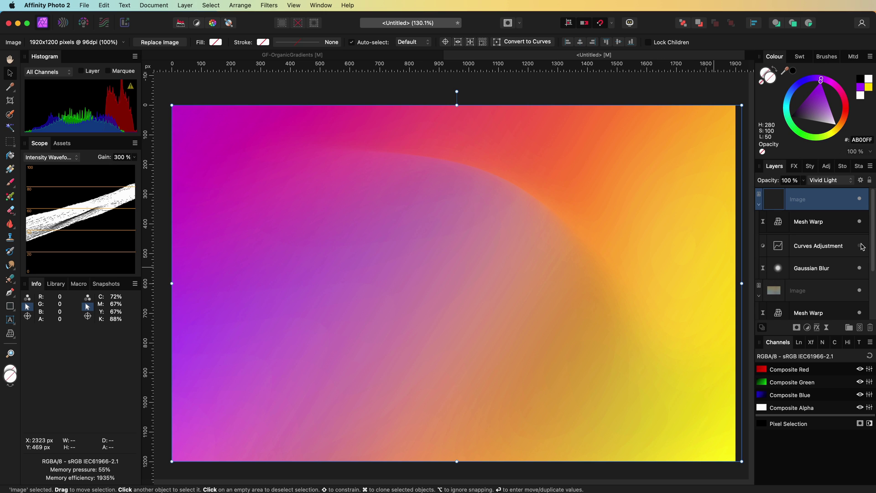
Step: Hide the Curves adjustment inside the upper image layer and close the live Lens Blur settings
left_click(861, 246)
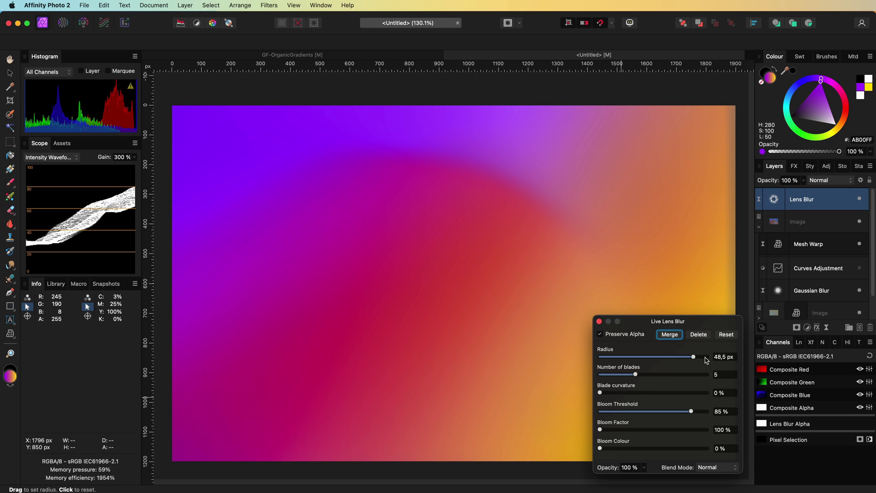
left_click(599, 321)
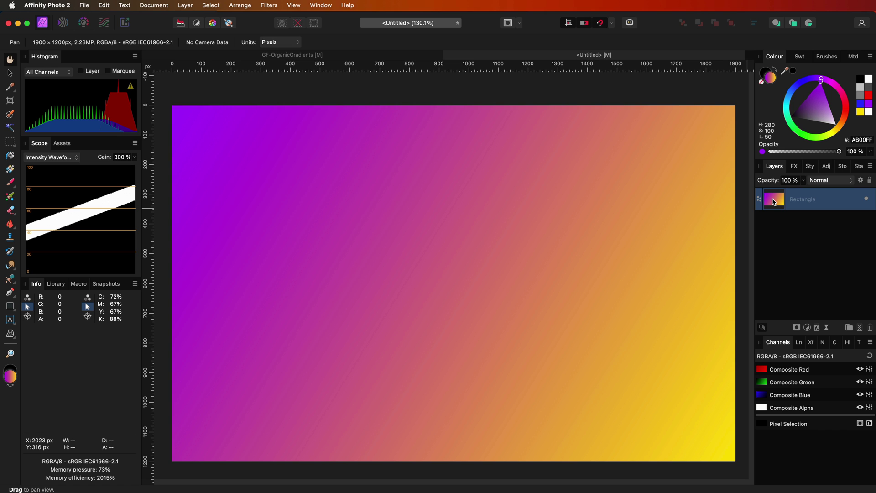
Step: Duplicate the purple-yellow rectangle and reorient the copy's linear gradient vertically, from near the top edge to near the bottom edge
key("super+j")
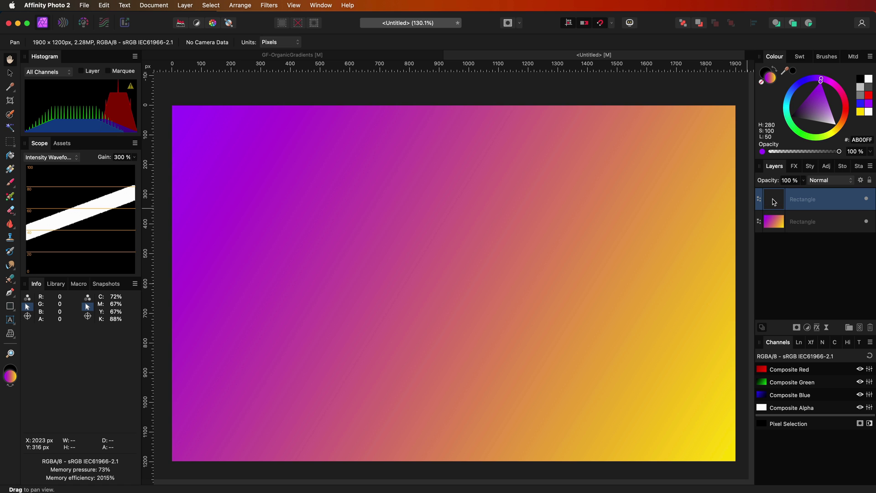
left_click(10, 169)
left_click_drag(178, 110, 427, 157)
left_click_drag(724, 450, 427, 439)
Step: Recolour the duplicate's gradient with dark grey (505050) at the upper stop and light grey (C3C3C3) at the lower stop
left_click(427, 157)
left_click_drag(832, 117, 804, 125)
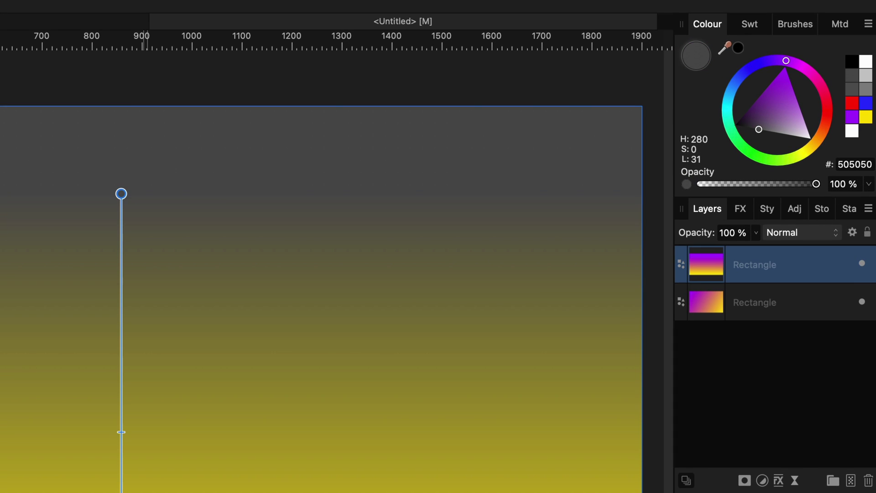
left_click(122, 492)
left_click(747, 106)
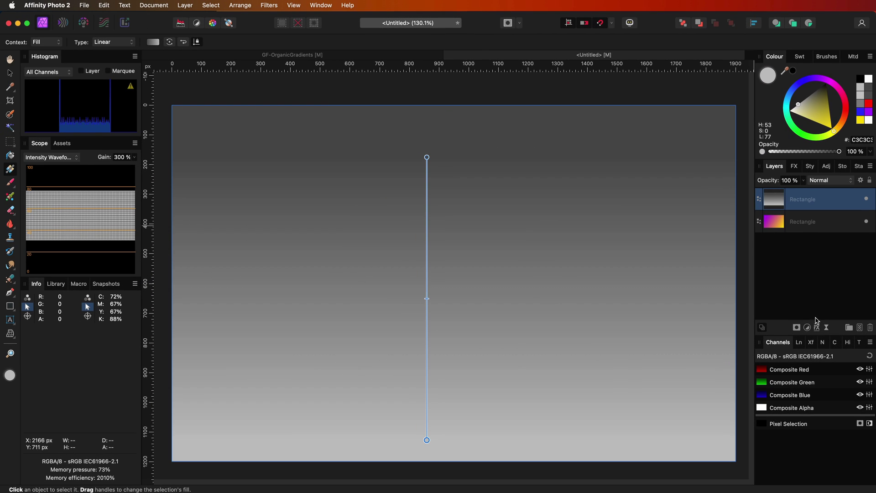
Step: Add a live Mesh Warp to the grey rectangle, pull a new upper-left node down, and bend the right edge's handle upward
left_click(827, 329)
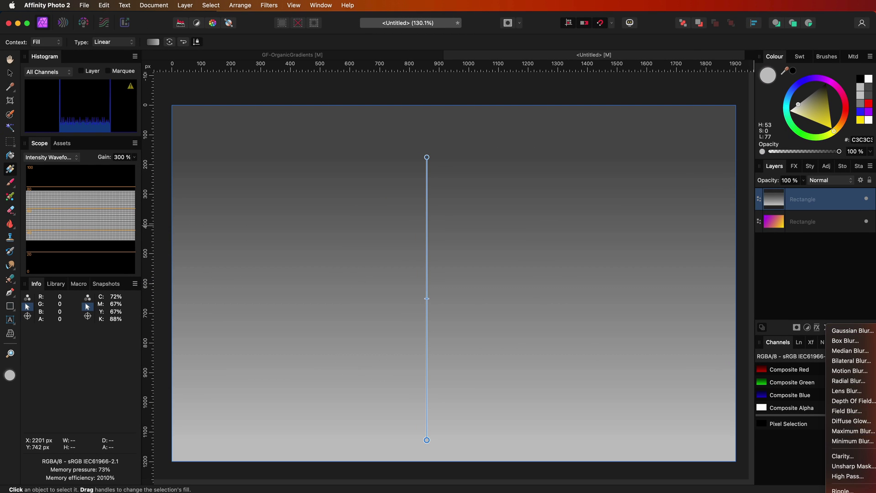
left_click(845, 461)
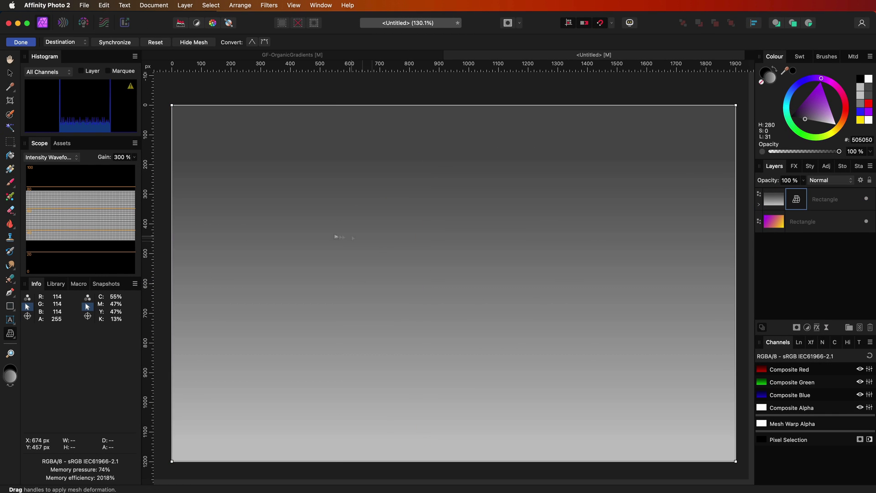
double_click(334, 234)
left_click_drag(334, 234, 331, 370)
left_click_drag(602, 234, 567, 139)
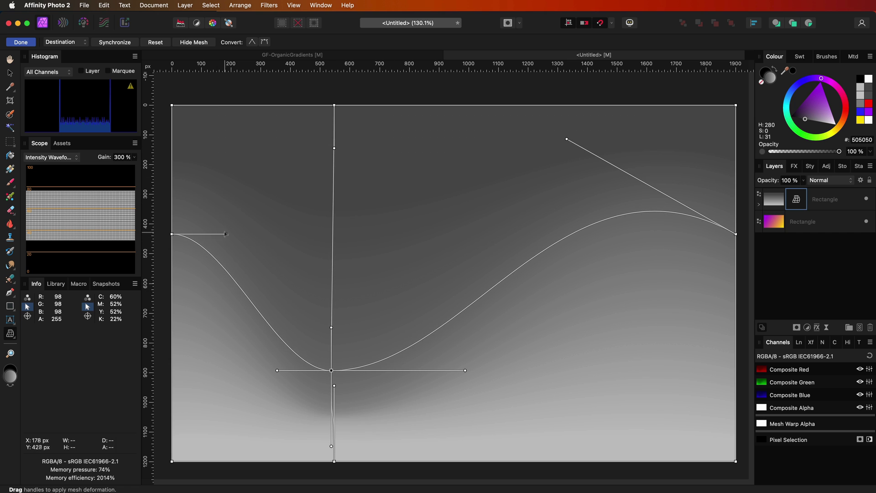
Step: Shape the mesh curves by angling the left and bottom edge handles and adjusting the inner node's side handles, and apply the warp
left_click_drag(226, 235, 247, 194)
left_click_drag(466, 370, 580, 364)
left_click_drag(334, 385, 459, 406)
left_click_drag(278, 372, 258, 339)
left_click(20, 42)
Step: Blend the warped grey rectangle in Overlay mode and move its inner mesh node to the centre, angling its right handle downward
left_click(831, 181)
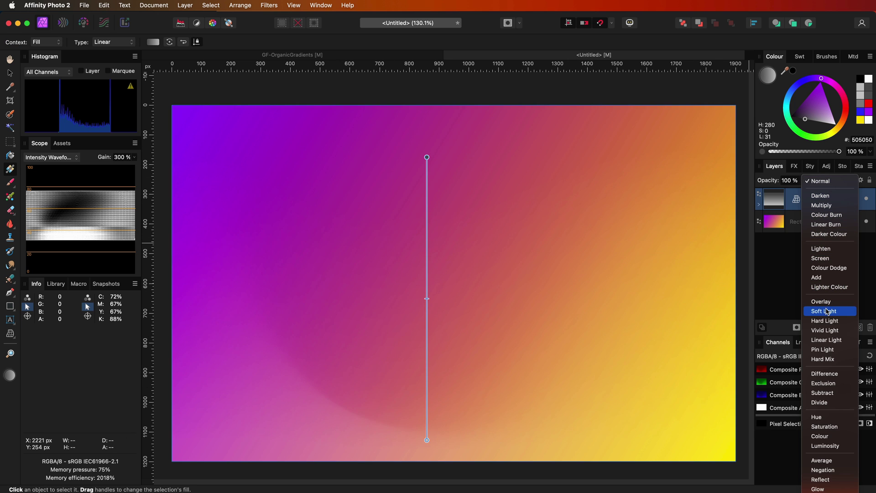
left_click(827, 303)
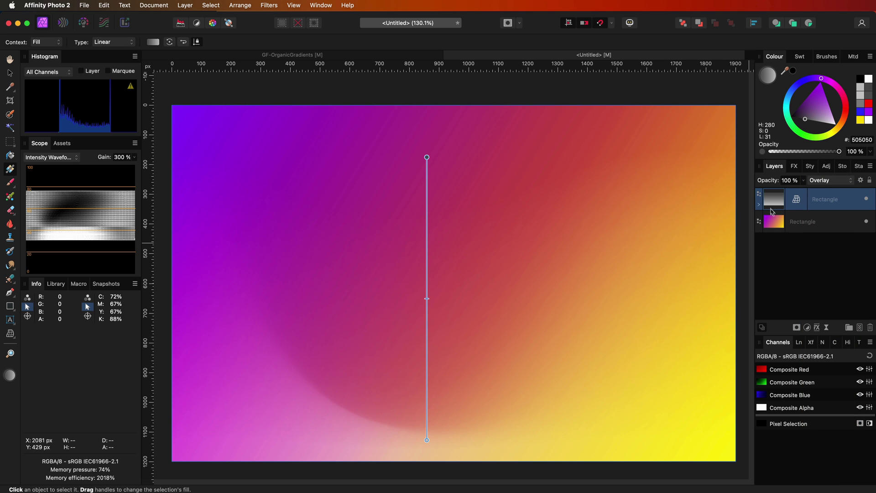
left_click(794, 206)
left_click_drag(334, 370, 476, 318)
left_click_drag(677, 410, 702, 361)
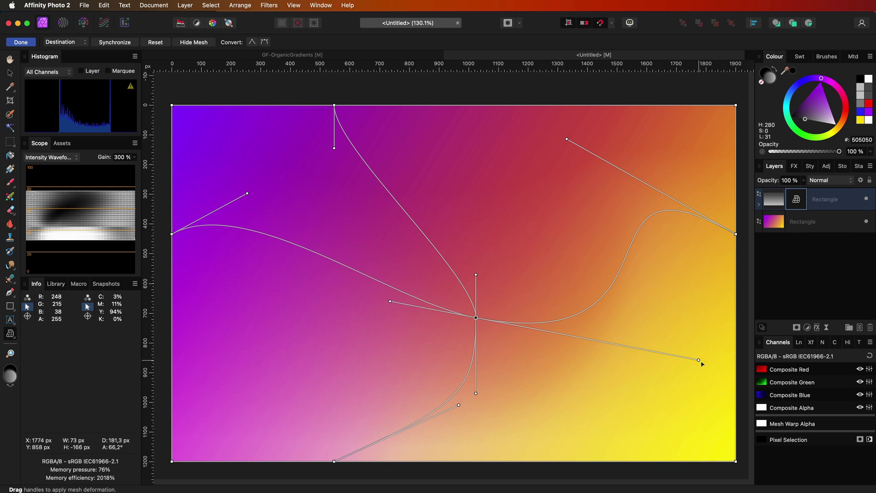
left_click(564, 247)
Step: Lighten the grey gradient's lower stop to E0E0E0 and slant the gradient by moving that end toward the lower-right corner
left_click(776, 201)
key("g")
left_click(428, 440)
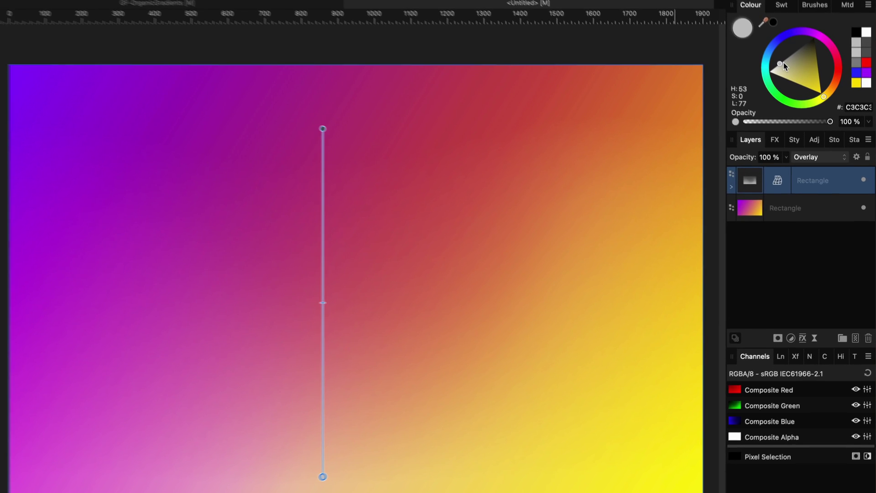
mouse_move(781, 64)
left_mouse_down()
mouse_move(761, 74)
mouse_move(795, 49)
mouse_move(798, 35)
mouse_move(769, 58)
left_mouse_up()
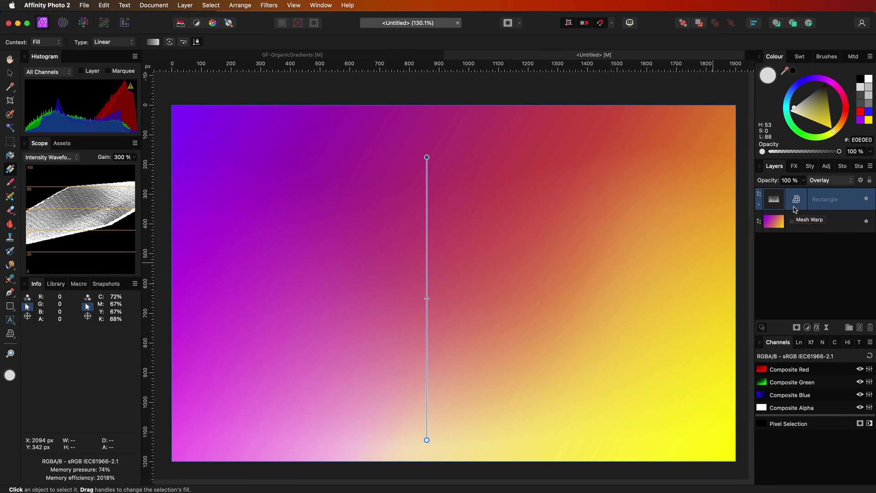
left_click_drag(427, 440, 620, 455)
Step: Hide and show the grey rectangle to compare the blended gradient with the plain one
left_click(866, 199)
left_click(867, 199)
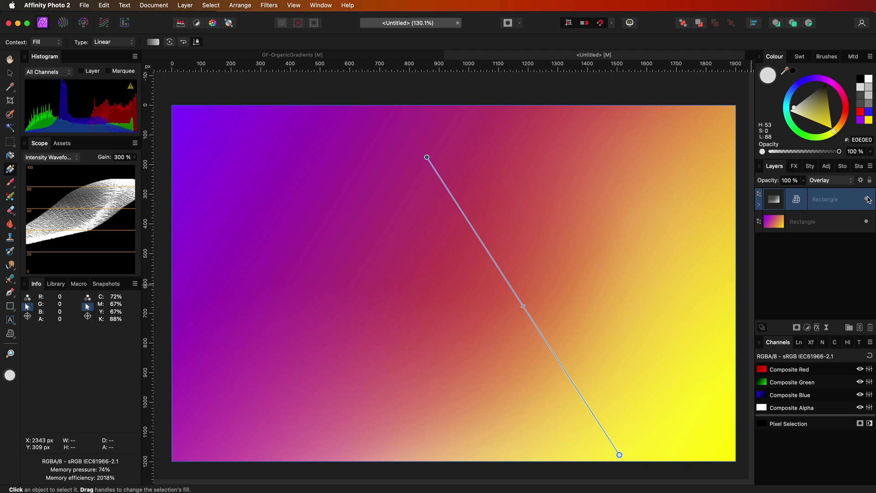
left_click(867, 200)
left_click(867, 199)
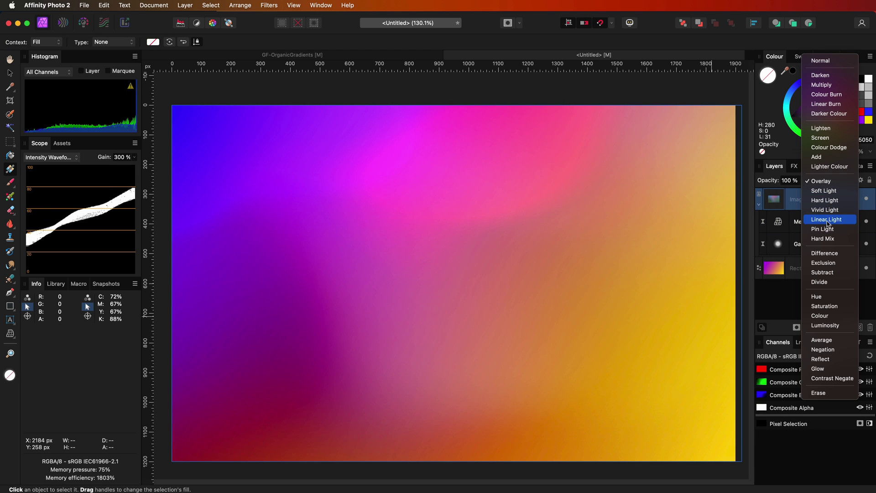
Step: Set the image layer's blend mode to Linear Light, and group it with the group's fill opacity reduced to 23%
left_click(827, 220)
key("super+g")
left_click(794, 166)
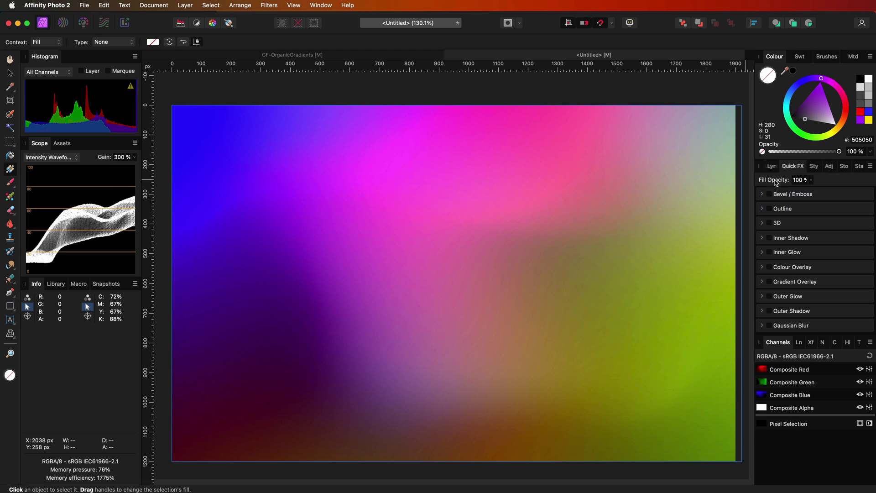
left_click_drag(774, 181, 743, 181)
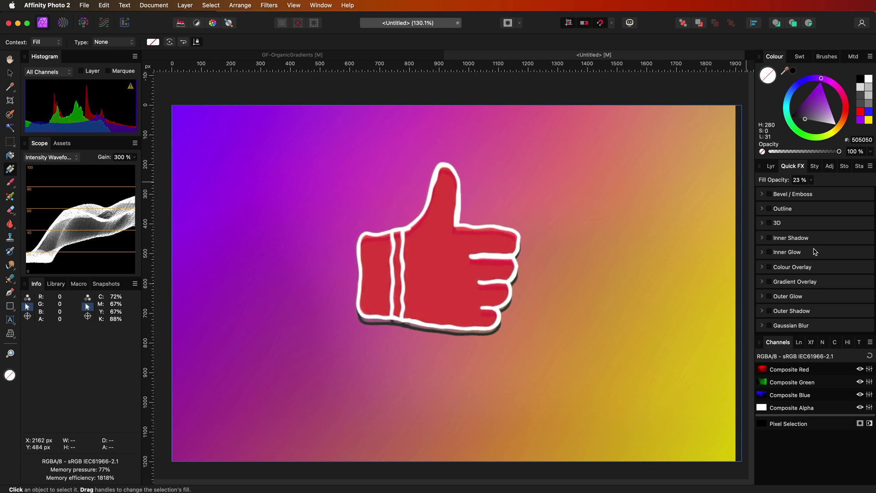
Step: Toggle the image group's visibility to compare its effect on the purple-yellow gradient
left_click(771, 166)
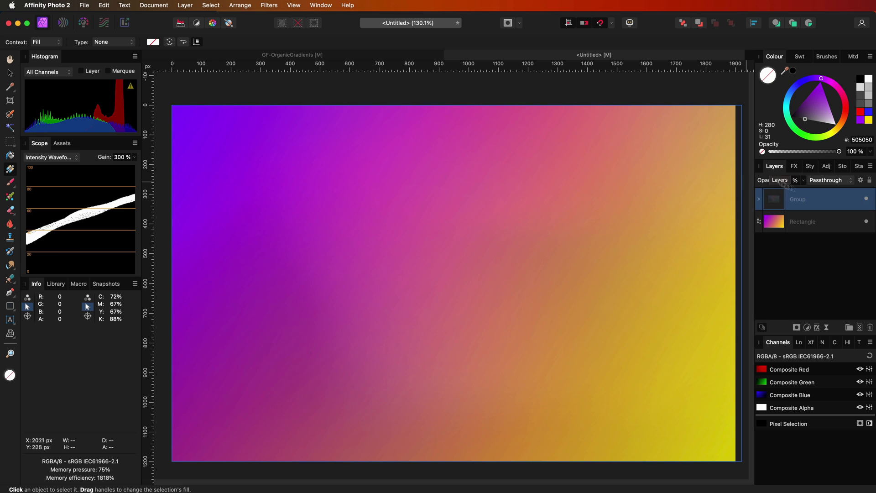
left_click(867, 199)
left_click(866, 199)
left_click(867, 199)
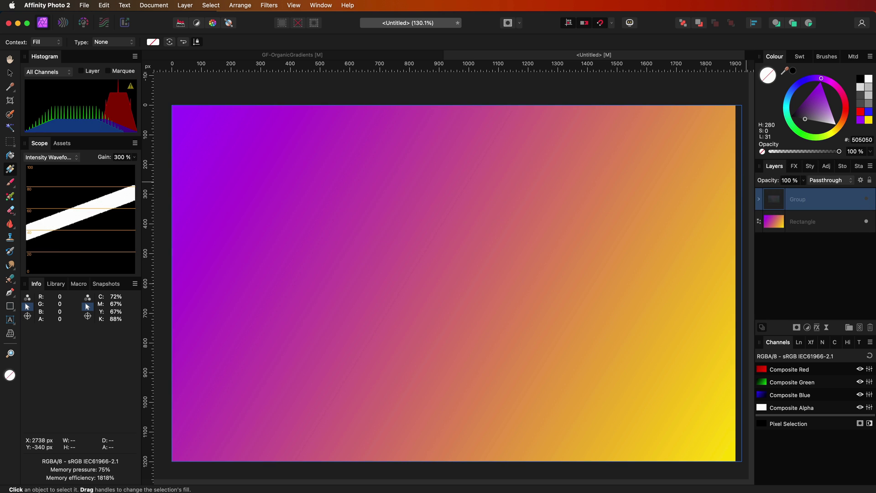